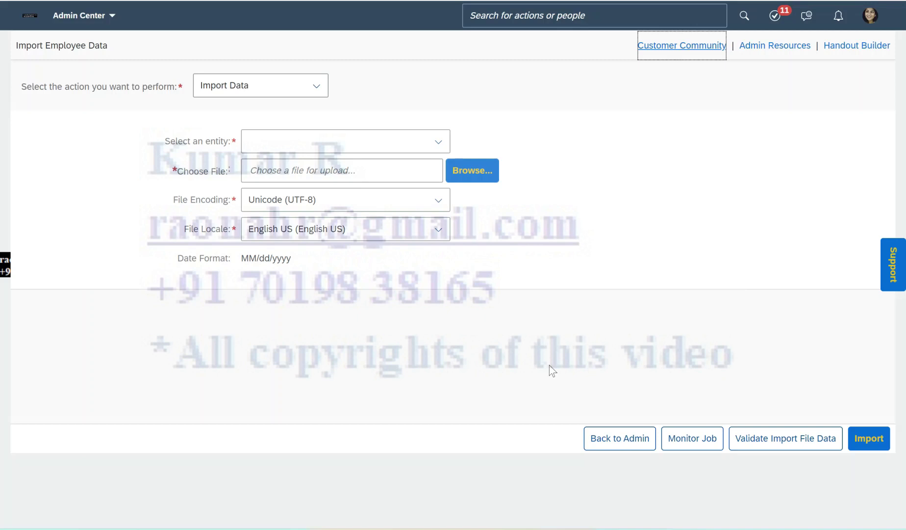
Choose Basic Import as the entity in Import Employee Data
{"action": "left_click", "coordinate": [436, 144]}
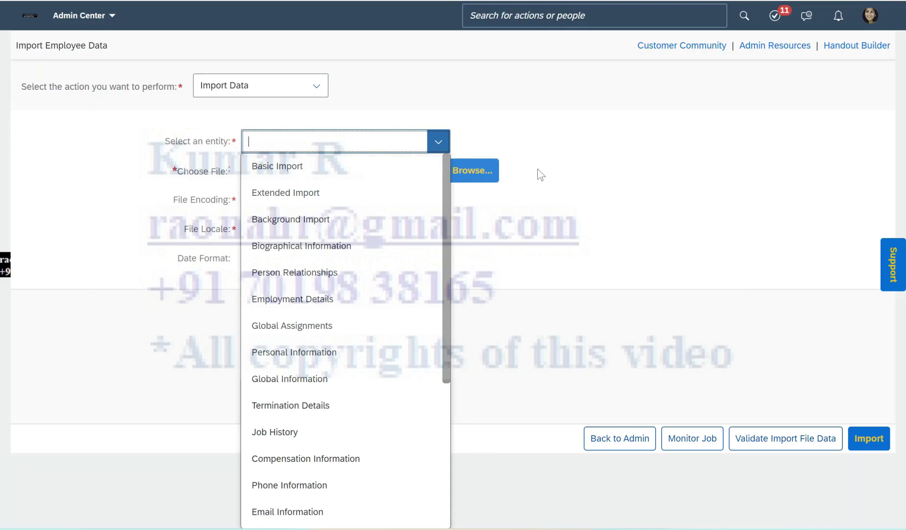
{"action": "left_click", "coordinate": [582, 172]}
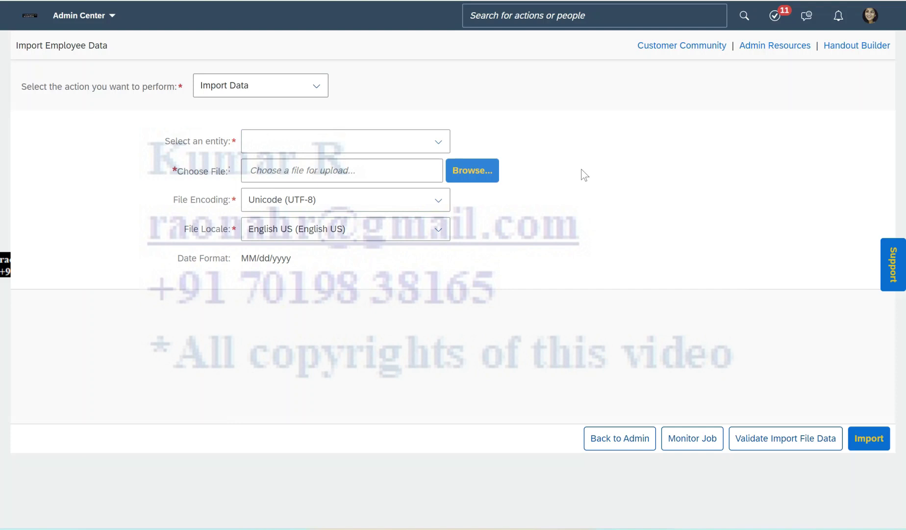
{"action": "left_click", "coordinate": [429, 144]}
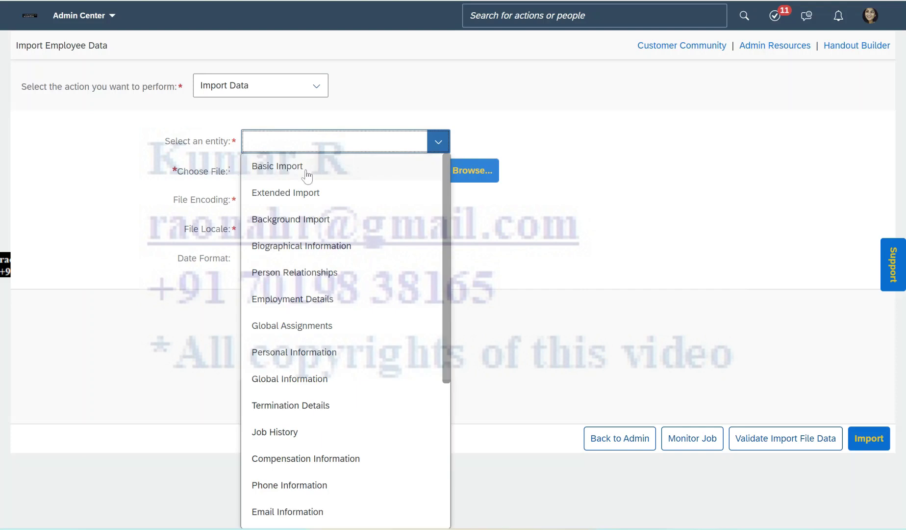
{"action": "left_click", "coordinate": [307, 171]}
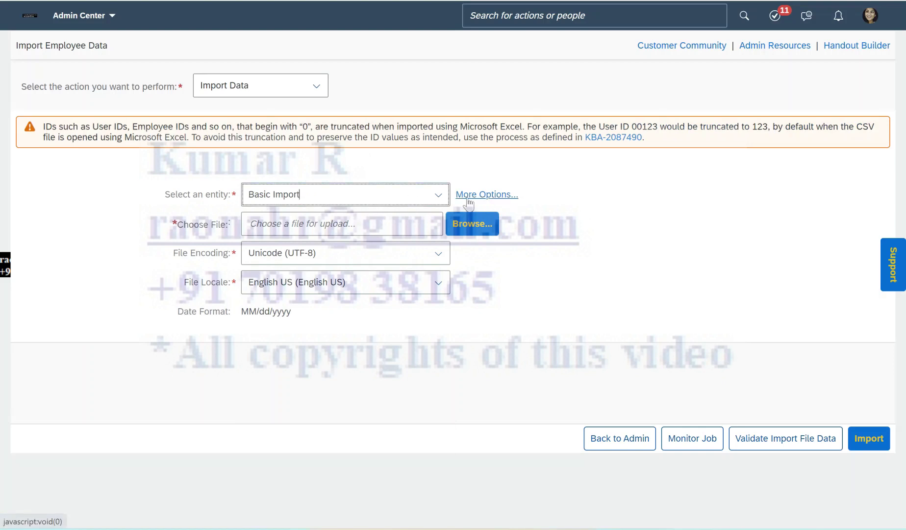
Switch the entity to Extended Import, then Employment Details, then Personal Documents Information
{"action": "left_click", "coordinate": [438, 194]}
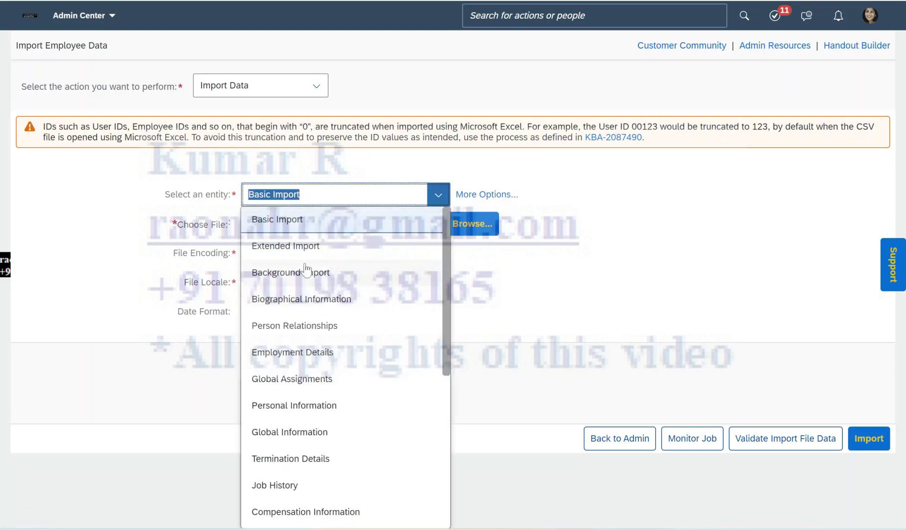
{"action": "left_click", "coordinate": [298, 247]}
{"action": "left_click", "coordinate": [438, 141]}
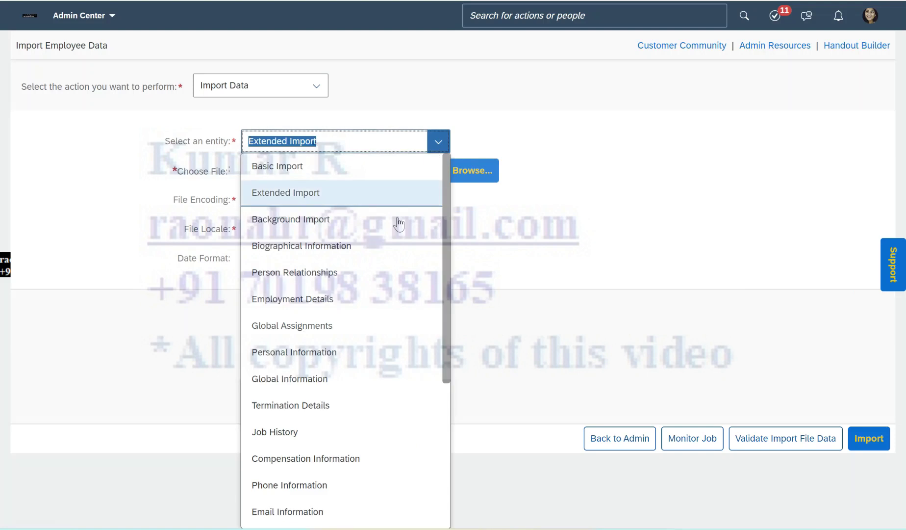
{"action": "left_click", "coordinate": [347, 304]}
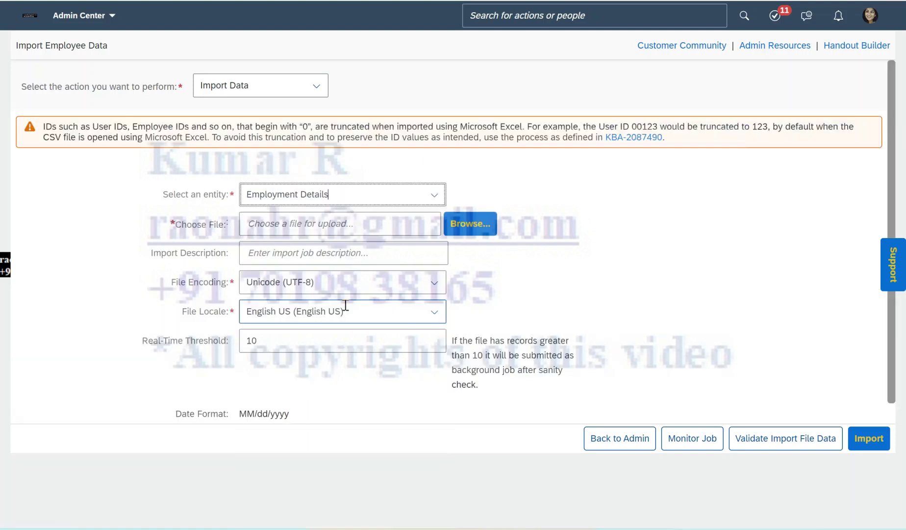
{"action": "left_click", "coordinate": [433, 195]}
{"action": "scroll", "coordinate": [324, 412], "scroll_direction": "down", "scroll_amount": 5}
{"action": "left_click", "coordinate": [307, 379]}
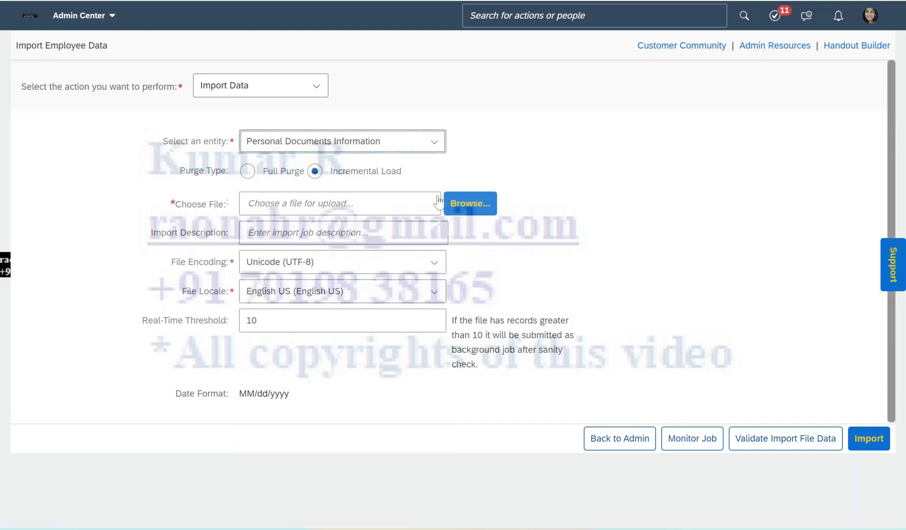
Reselect Basic Import as the entity and show its More Options
{"action": "left_click", "coordinate": [434, 142]}
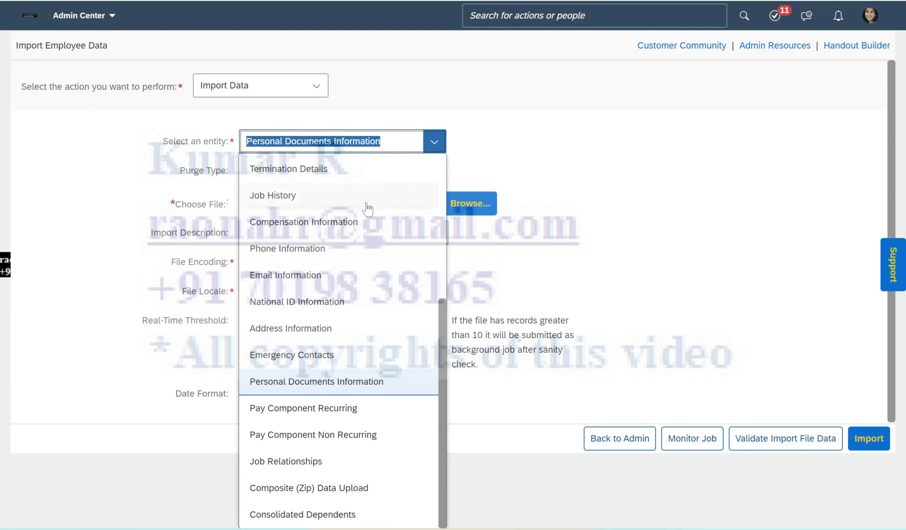
{"action": "scroll", "coordinate": [367, 208], "scroll_direction": "up", "scroll_amount": 5}
{"action": "left_click", "coordinate": [344, 177]}
{"action": "left_click", "coordinate": [482, 196]}
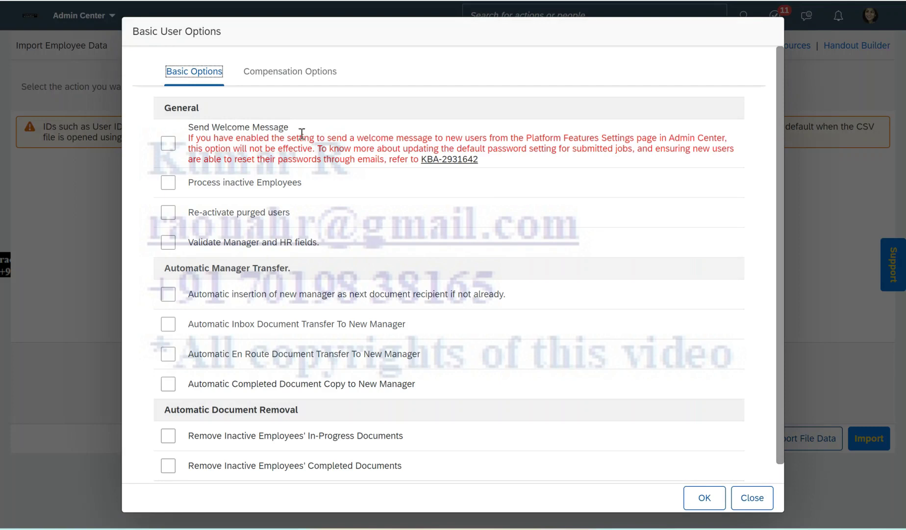
{"action": "left_click", "coordinate": [168, 144]}
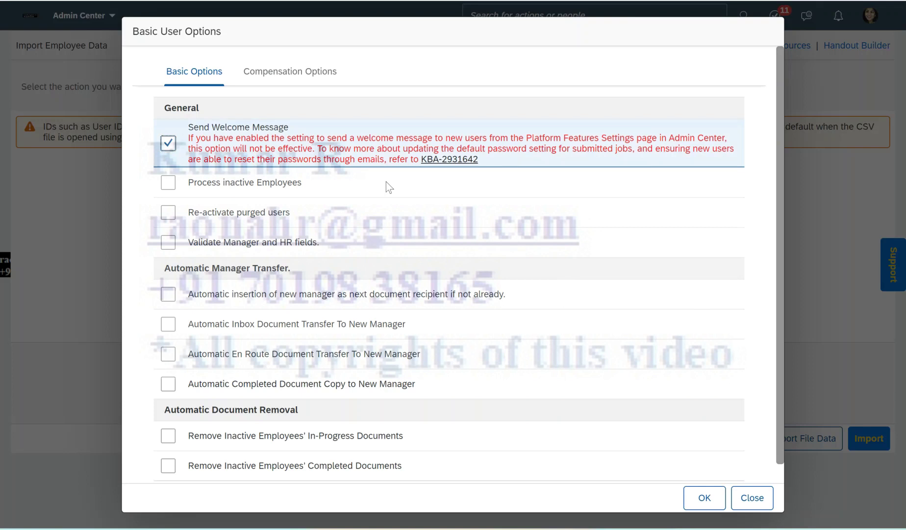
{"action": "left_click", "coordinate": [279, 72]}
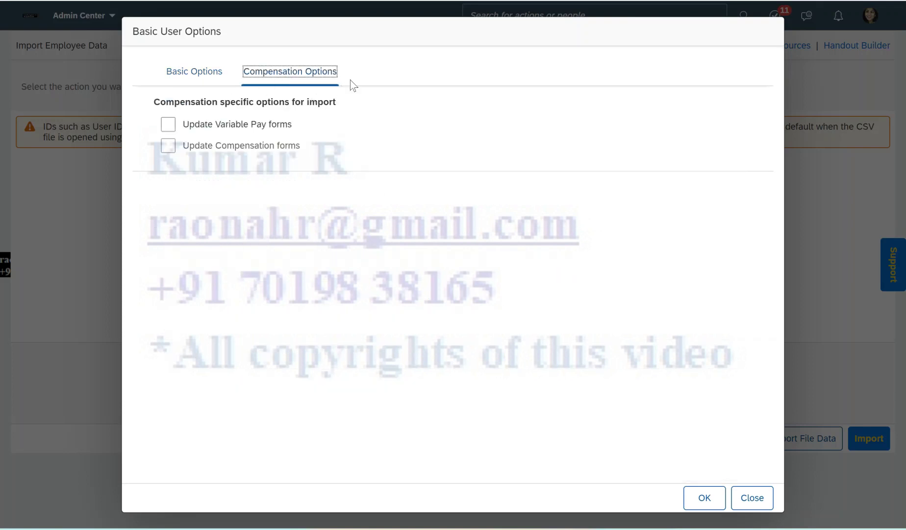
{"action": "left_click", "coordinate": [196, 72]}
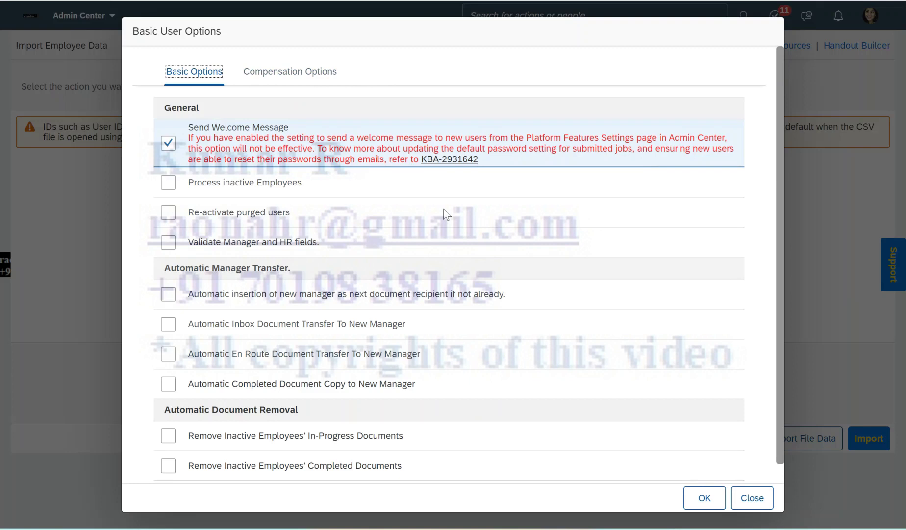
{"action": "left_click", "coordinate": [752, 498]}
Tick Re-activate purged users in the Basic User Options, then close the dialog
{"action": "left_click", "coordinate": [495, 199]}
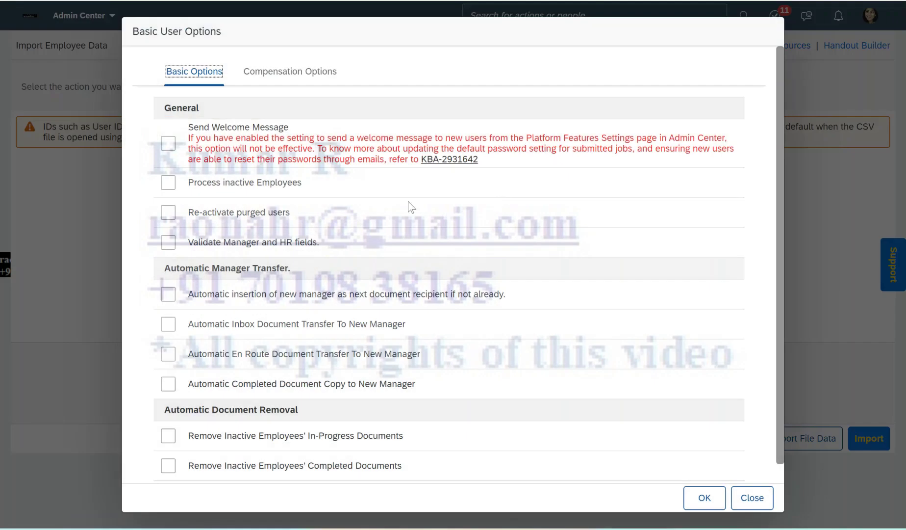
{"action": "left_click", "coordinate": [168, 213]}
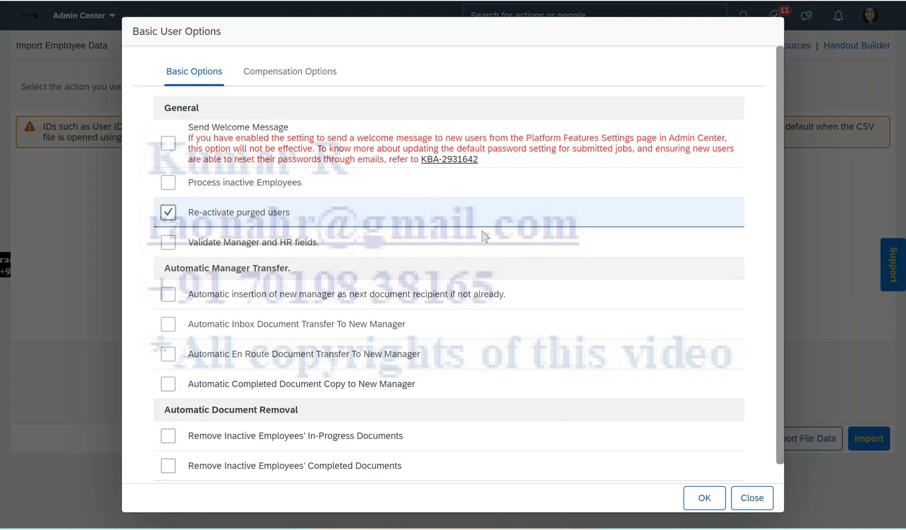
{"action": "scroll", "coordinate": [483, 235], "scroll_direction": "down", "scroll_amount": 1}
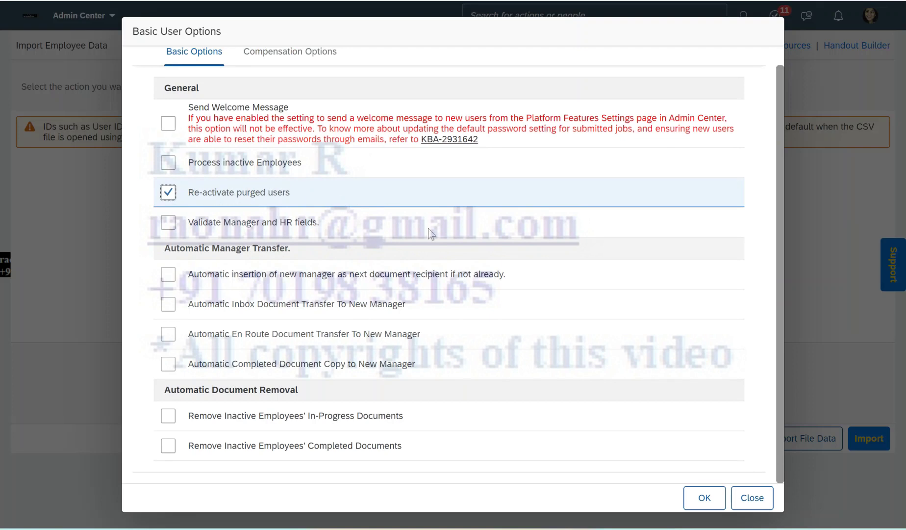
{"action": "left_click", "coordinate": [752, 497]}
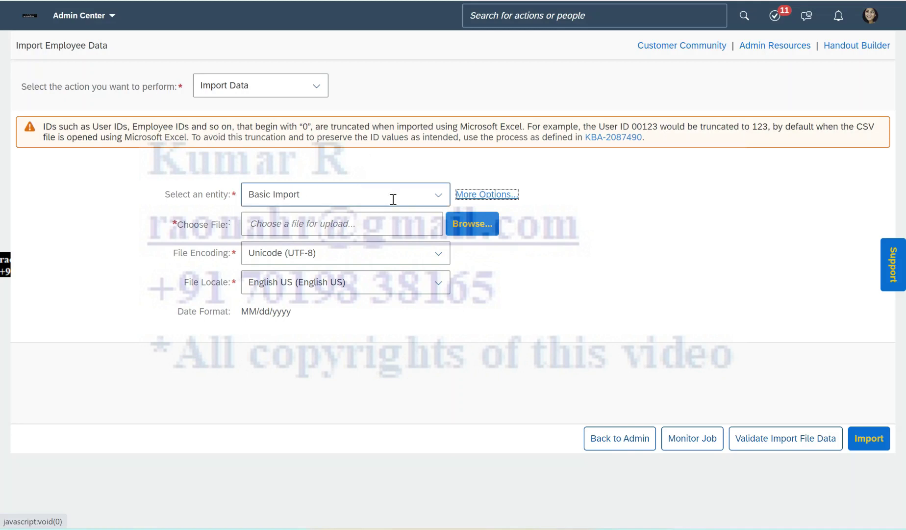
Review the entity list, highlighting the Import Employee Data heading and the Basic Import entity name
{"action": "left_click", "coordinate": [437, 195]}
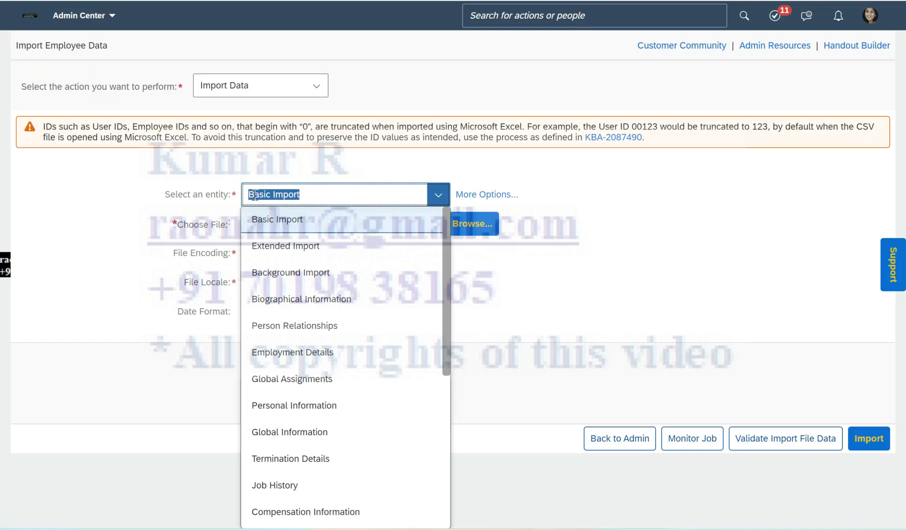
{"action": "left_click_drag", "start_coordinate": [15, 49], "coordinate": [132, 54]}
{"action": "left_click", "coordinate": [437, 196]}
{"action": "left_click", "coordinate": [565, 219]}
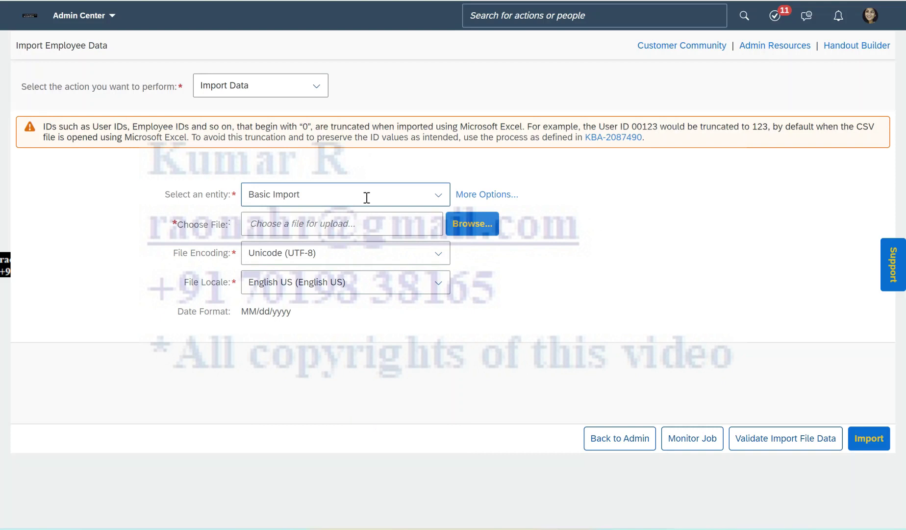
{"action": "left_click", "coordinate": [245, 198]}
{"action": "left_click_drag", "start_coordinate": [256, 197], "coordinate": [344, 198]}
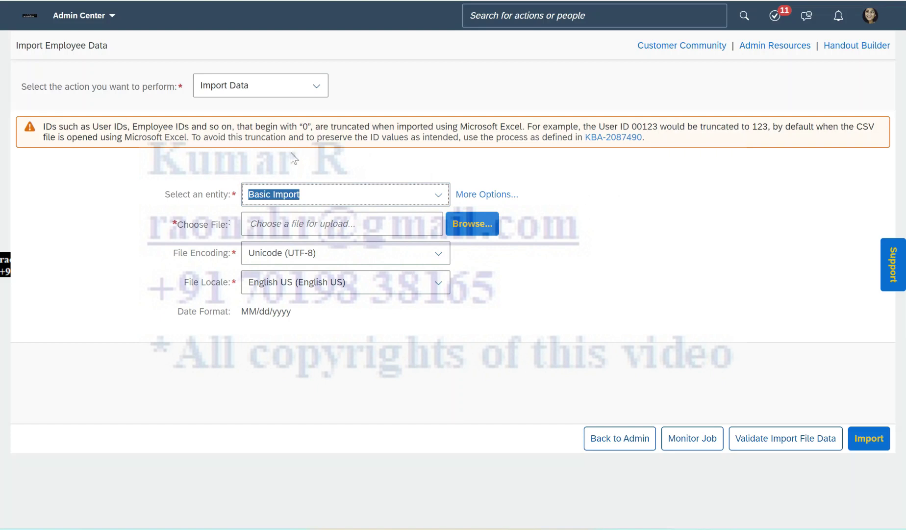
{"action": "left_click_drag", "start_coordinate": [16, 45], "coordinate": [113, 51]}
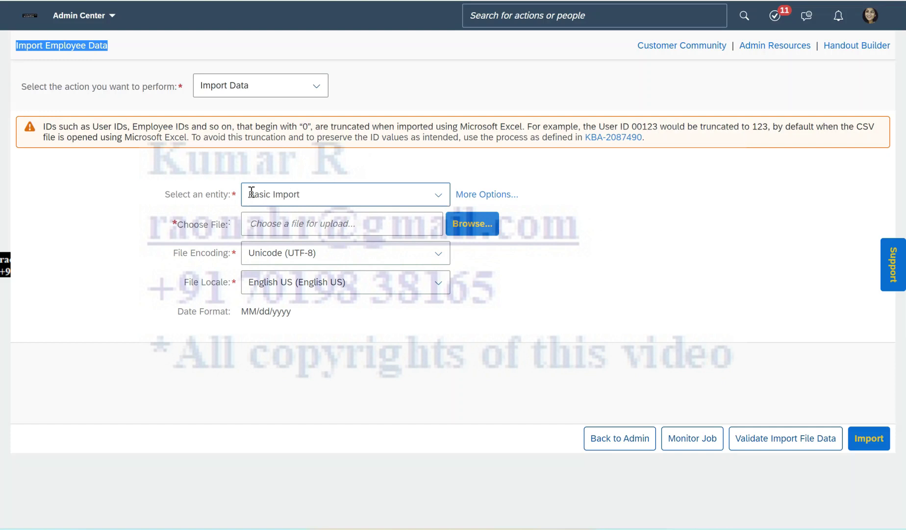
{"action": "left_click_drag", "start_coordinate": [248, 194], "coordinate": [330, 194]}
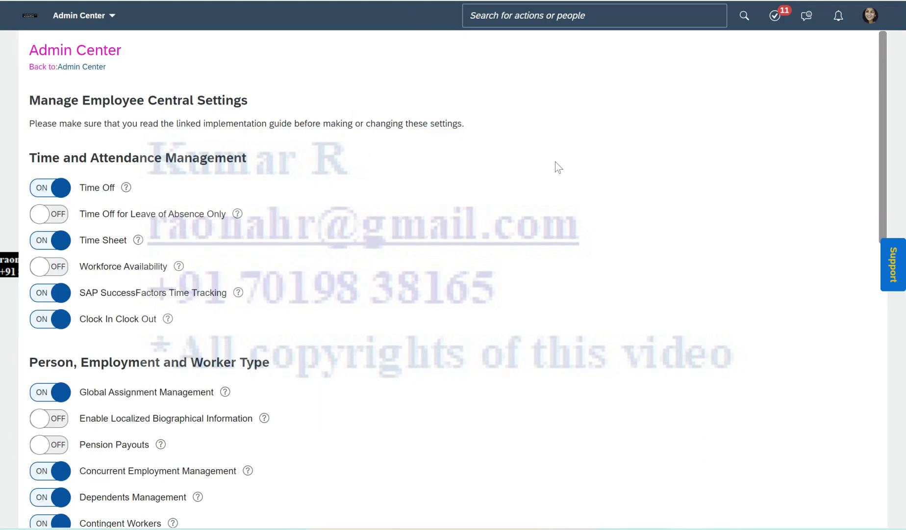
Turn on 'Enable Control on Basic User Import in Role-Based Permissions' and save the settings
{"action": "scroll", "coordinate": [558, 168], "scroll_direction": "down", "scroll_amount": 13}
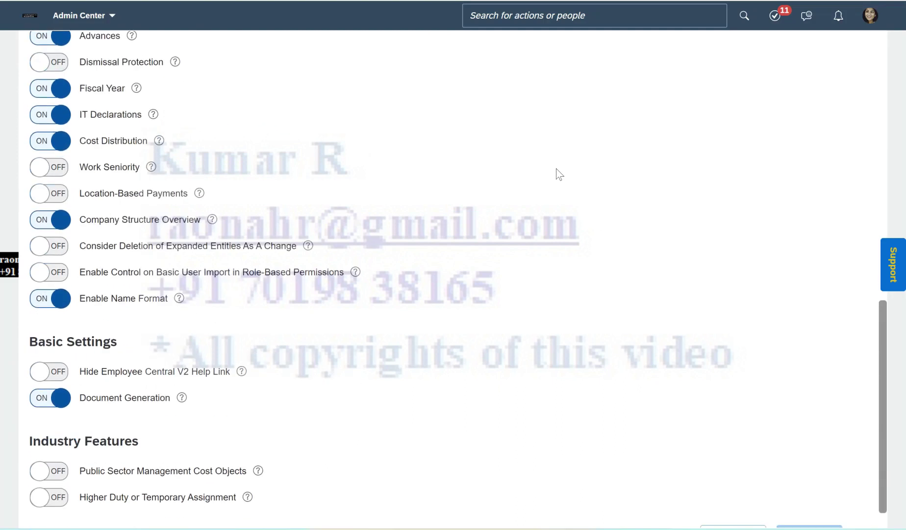
{"action": "scroll", "coordinate": [558, 174], "scroll_direction": "down", "scroll_amount": 1}
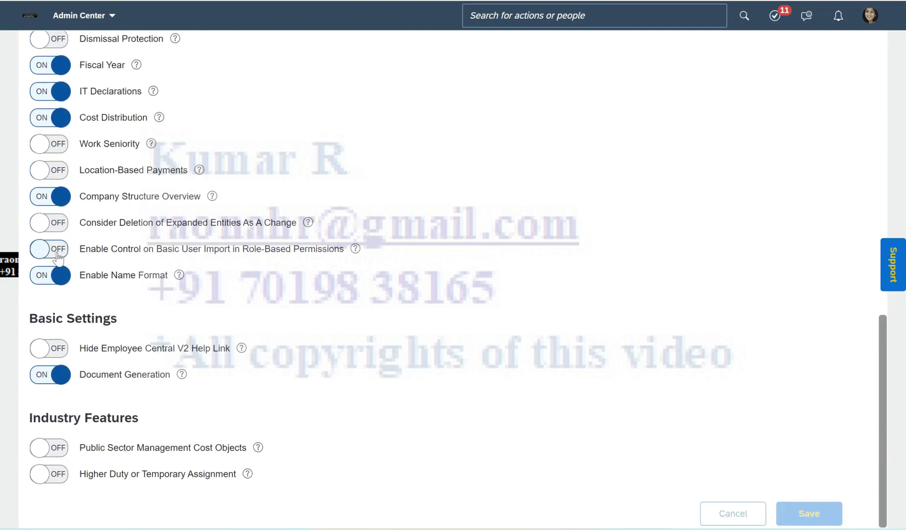
{"action": "scroll", "coordinate": [91, 251], "scroll_direction": "up", "scroll_amount": 3}
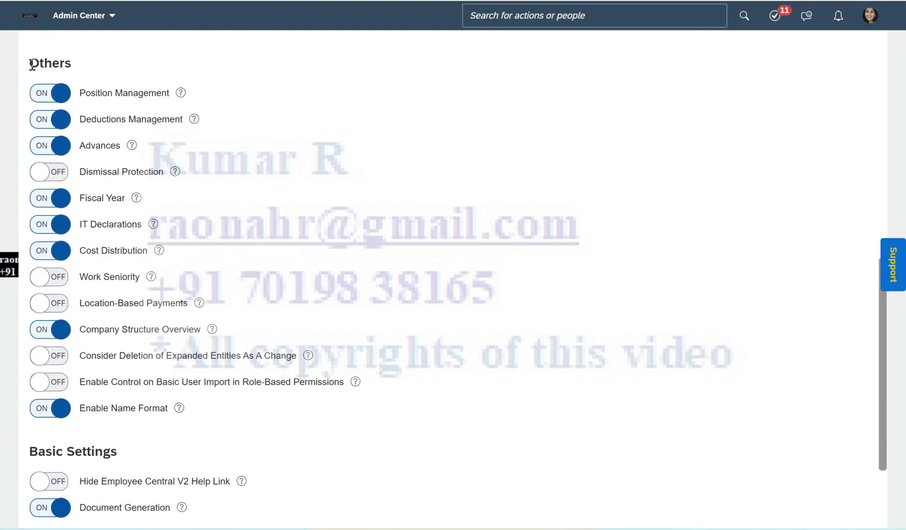
{"action": "left_click_drag", "start_coordinate": [32, 64], "coordinate": [151, 74]}
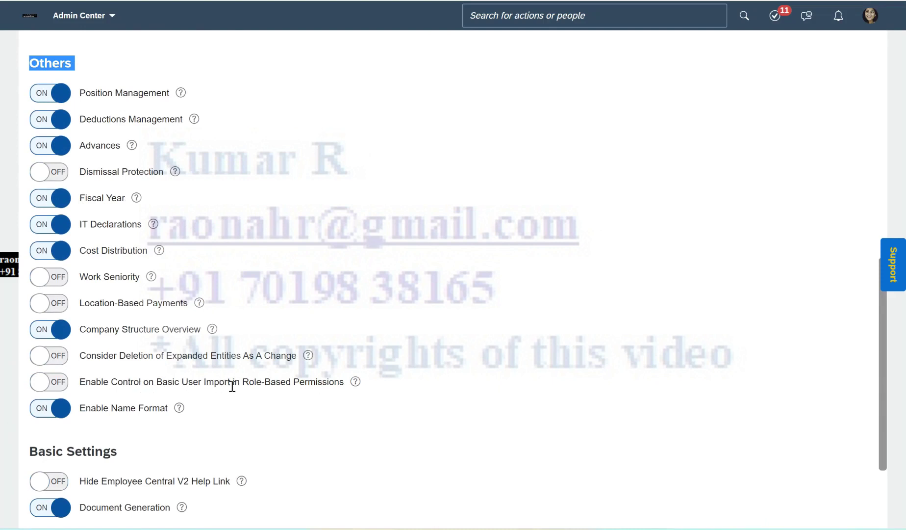
{"action": "left_click", "coordinate": [355, 382]}
{"action": "left_click", "coordinate": [59, 385]}
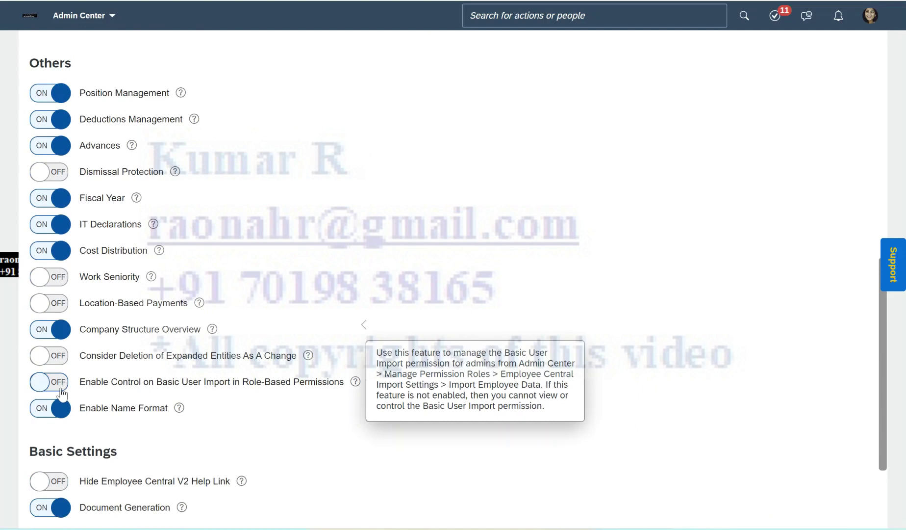
{"action": "scroll", "coordinate": [789, 449], "scroll_direction": "down", "scroll_amount": 3}
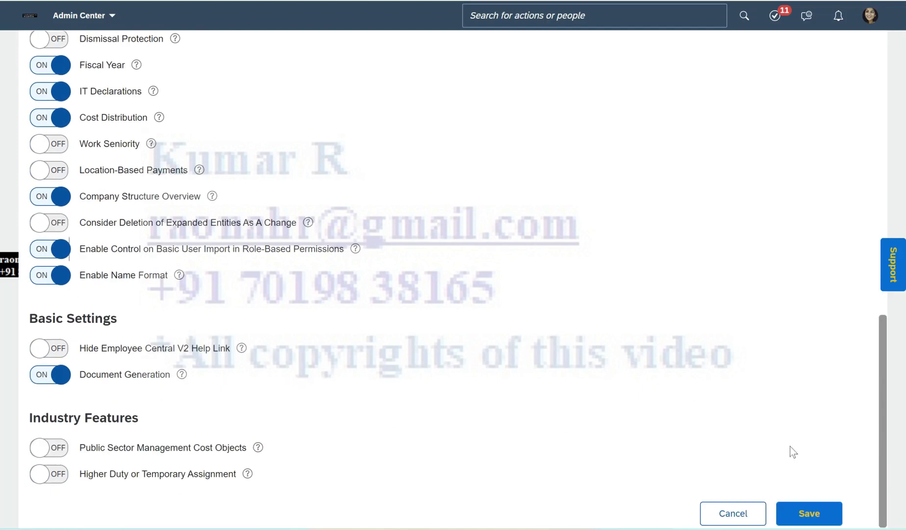
{"action": "left_click", "coordinate": [809, 510]}
{"action": "left_click", "coordinate": [544, 300]}
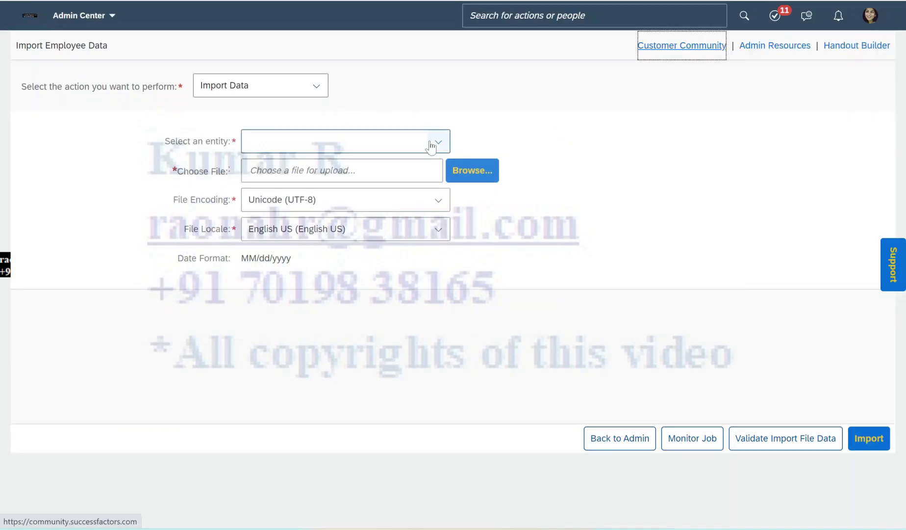
Check the Select an entity list and confirm Basic Import is missing
{"action": "left_click", "coordinate": [431, 145]}
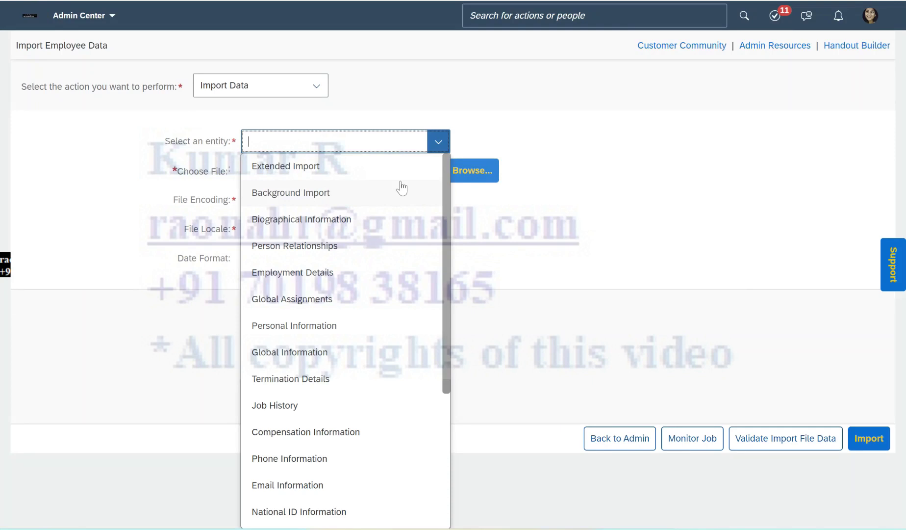
{"action": "left_click_drag", "start_coordinate": [16, 47], "coordinate": [80, 52]}
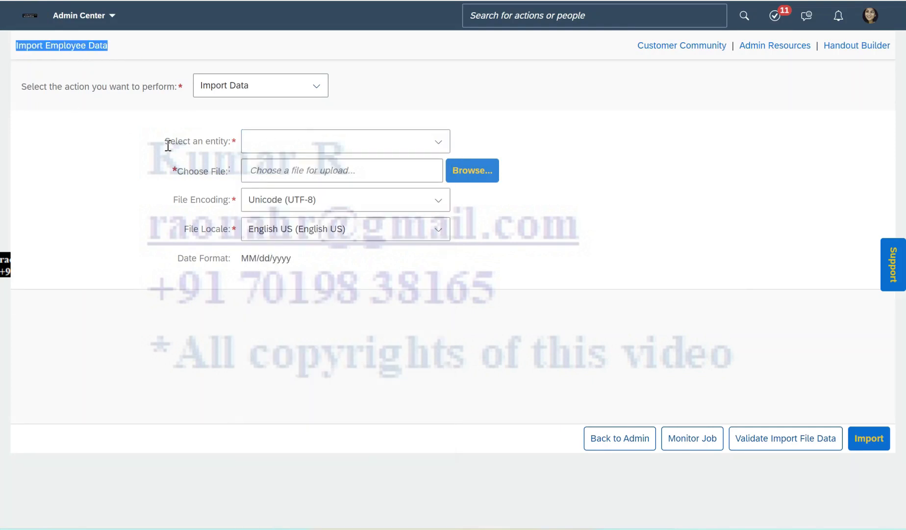
{"action": "left_click_drag", "start_coordinate": [165, 140], "coordinate": [273, 144]}
{"action": "left_click", "coordinate": [439, 143]}
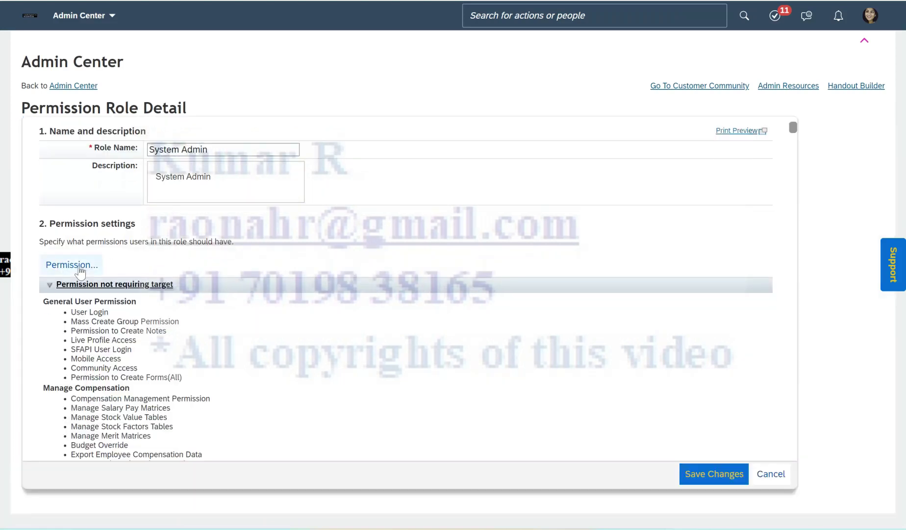
Grant Basic User Import under Employee Central Import Settings and save the System Admin role
{"action": "left_click", "coordinate": [78, 267]}
{"action": "scroll", "coordinate": [305, 259], "scroll_direction": "down", "scroll_amount": 5}
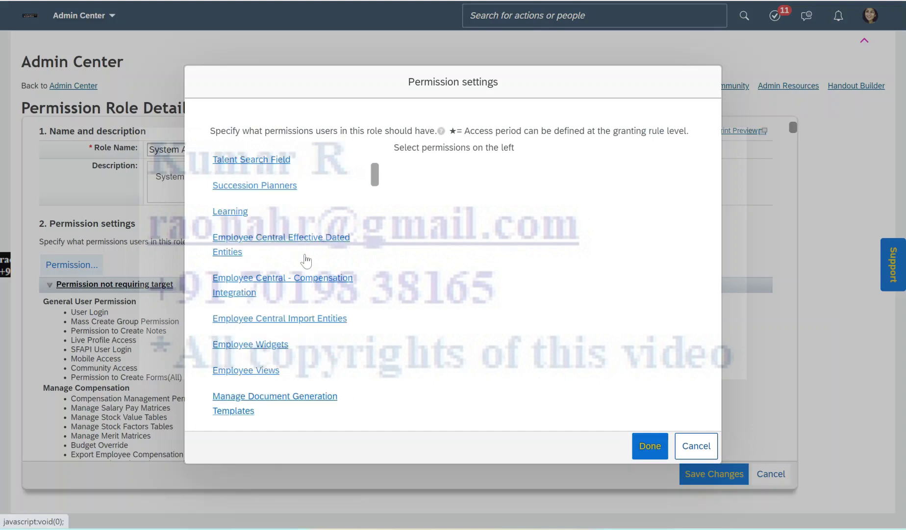
{"action": "scroll", "coordinate": [305, 260], "scroll_direction": "down", "scroll_amount": 3}
{"action": "scroll", "coordinate": [305, 260], "scroll_direction": "up", "scroll_amount": 10}
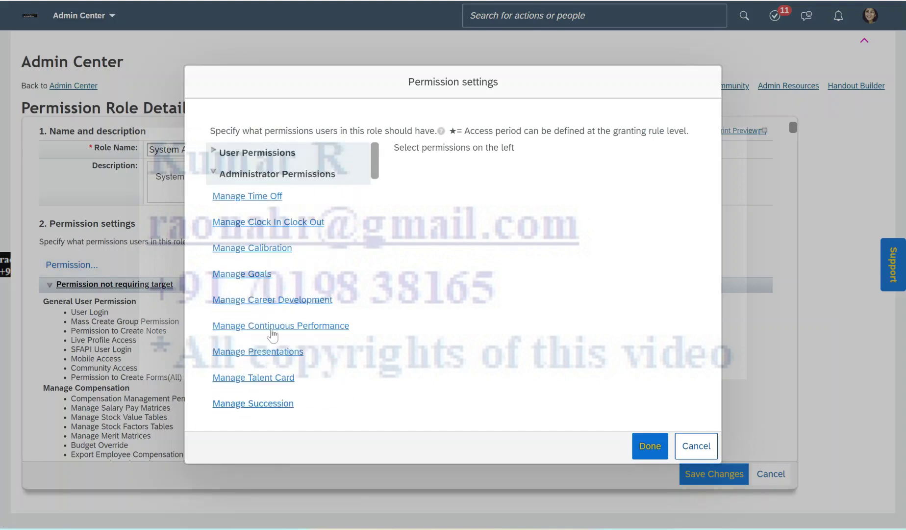
{"action": "scroll", "coordinate": [287, 333], "scroll_direction": "down", "scroll_amount": 4}
{"action": "scroll", "coordinate": [290, 317], "scroll_direction": "down", "scroll_amount": 3}
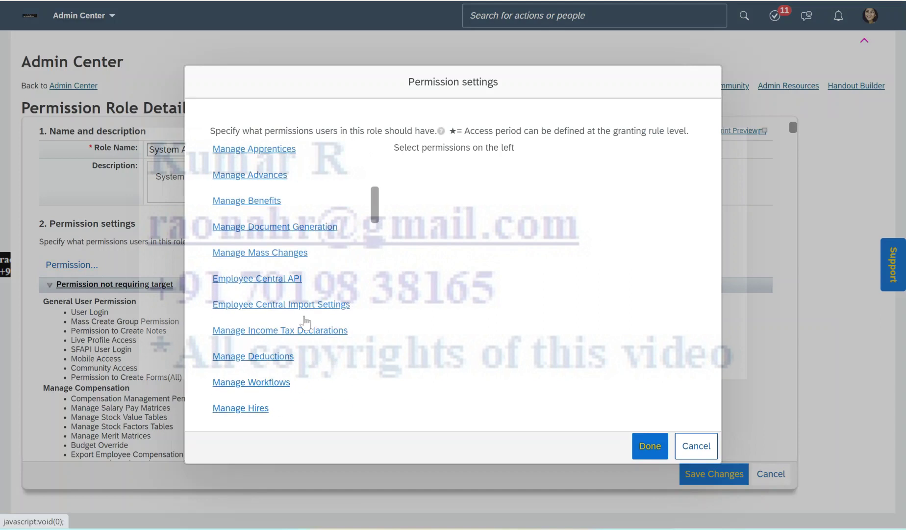
{"action": "left_click", "coordinate": [292, 305]}
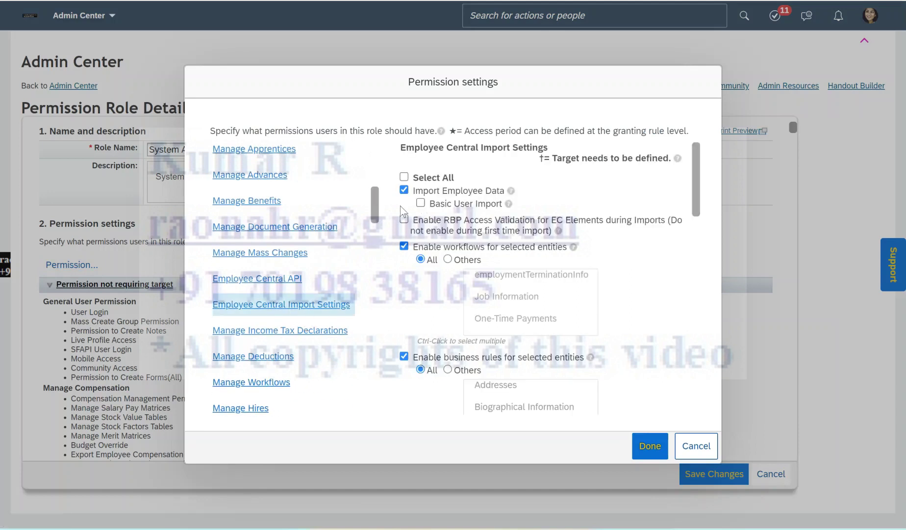
{"action": "left_click_drag", "start_coordinate": [416, 208], "coordinate": [510, 210]}
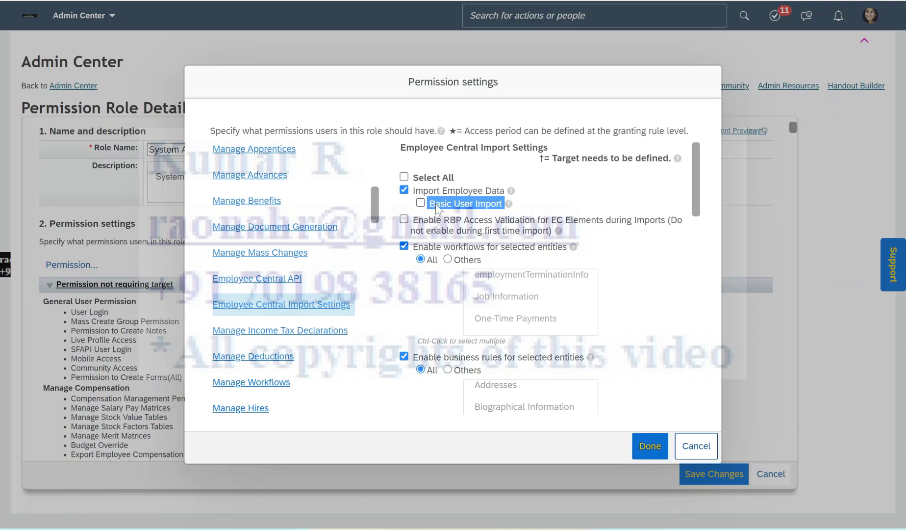
{"action": "left_click", "coordinate": [422, 204]}
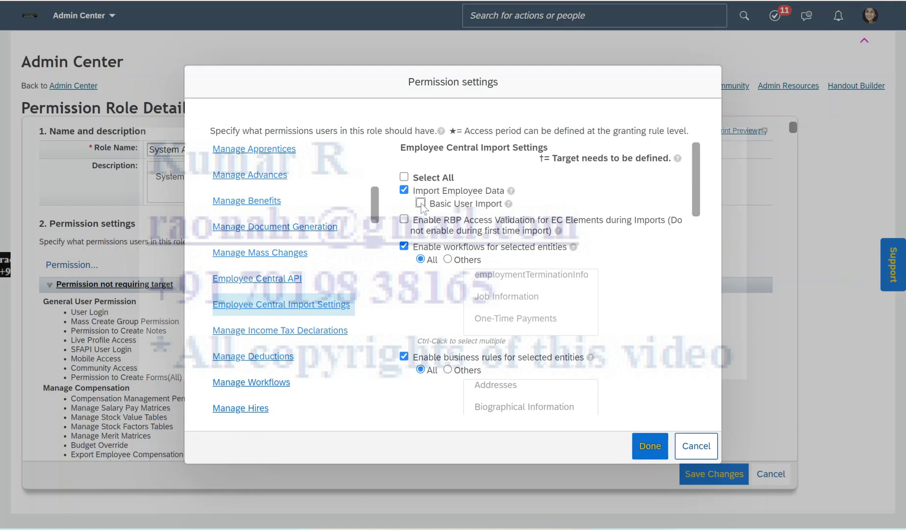
{"action": "left_click", "coordinate": [648, 443]}
{"action": "left_click", "coordinate": [704, 472]}
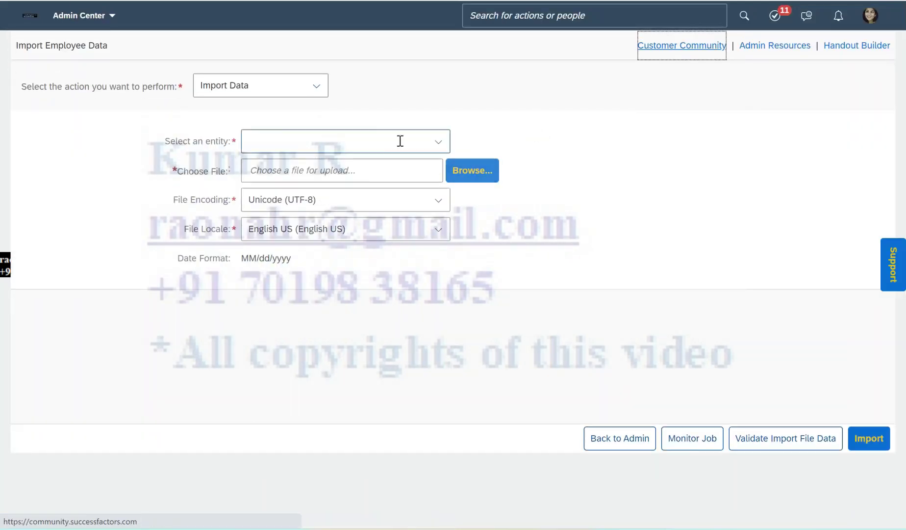
Open the Select an entity list to confirm Basic Import is listed first again
{"action": "left_click", "coordinate": [438, 143]}
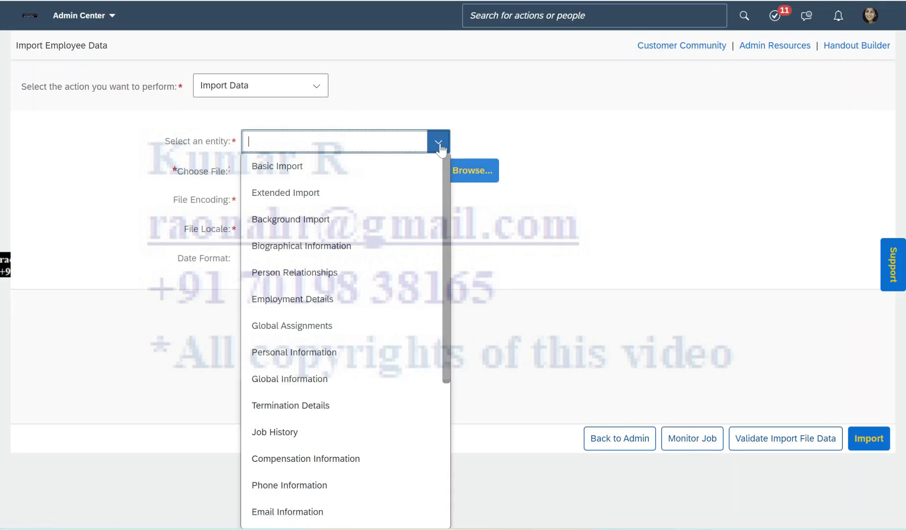